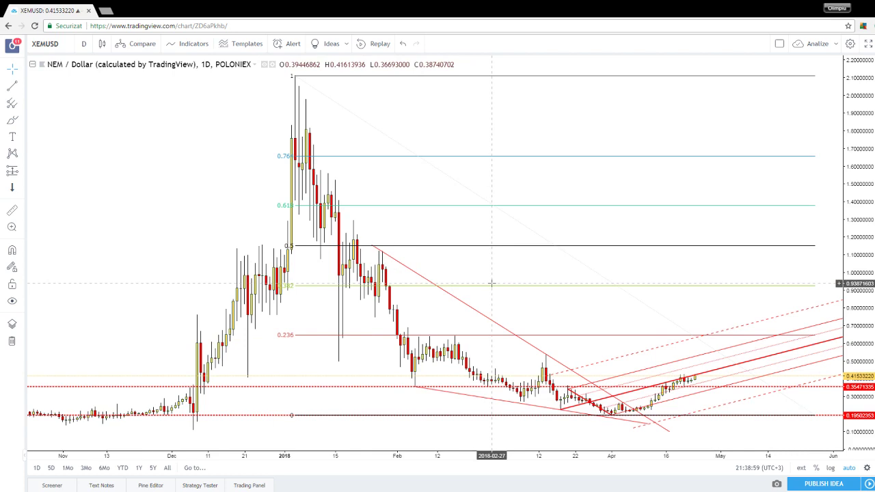
- Zoom the NEM/USD chart in and out, then pan it slightly to frame mid-October to June
{"action": "scroll", "coordinate": [567, 297], "scroll_direction": "up", "scroll_amount": 2}
{"action": "scroll", "coordinate": [500, 301], "scroll_direction": "down", "scroll_amount": 3}
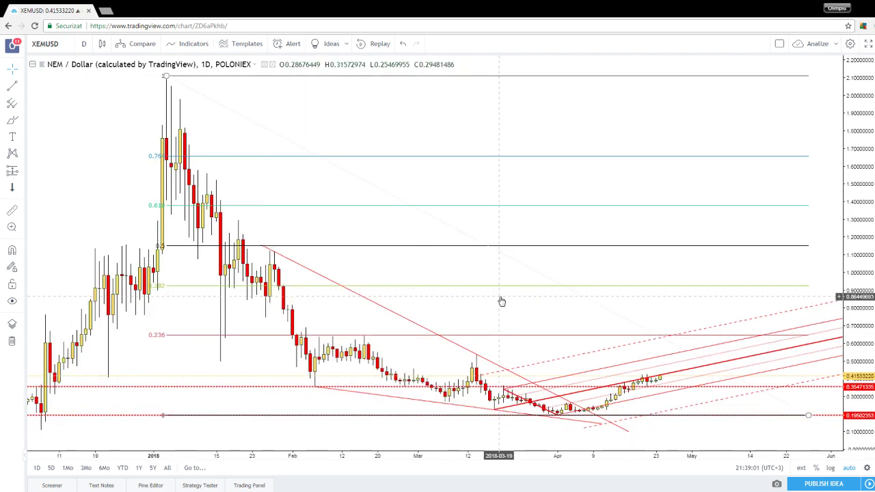
{"action": "scroll", "coordinate": [479, 294], "scroll_direction": "down", "scroll_amount": 2}
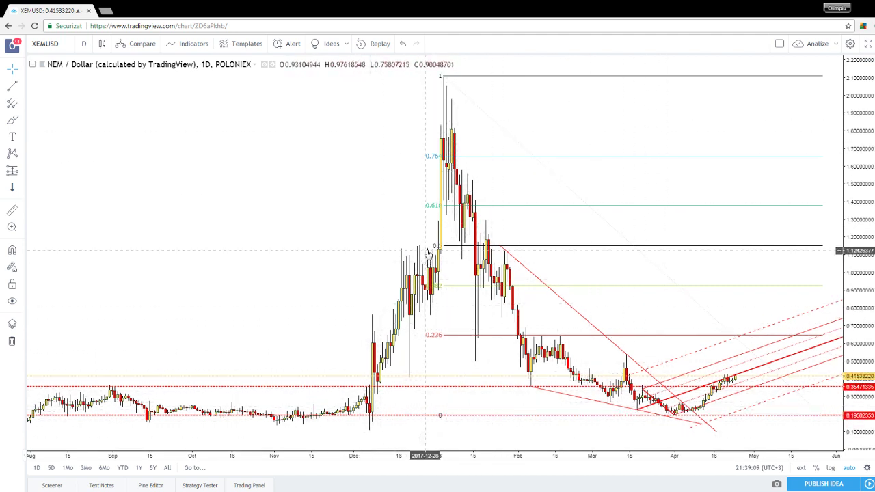
{"action": "scroll", "coordinate": [426, 143], "scroll_direction": "up", "scroll_amount": 3}
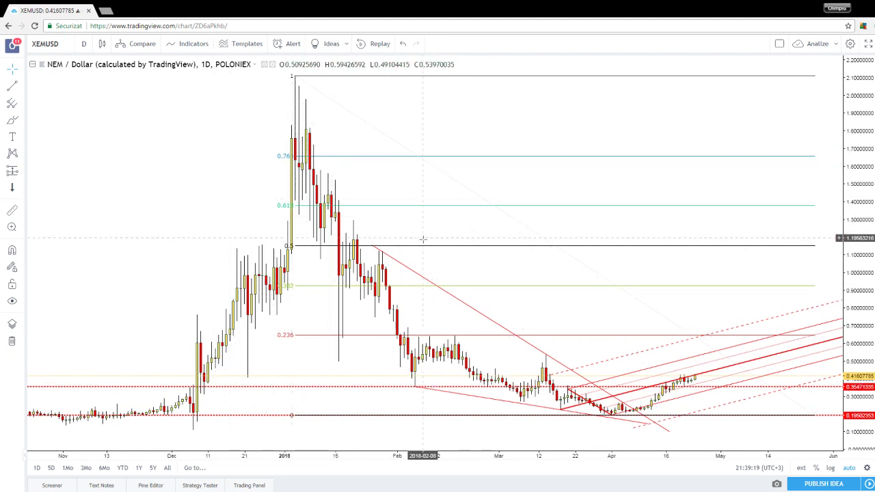
{"action": "scroll", "coordinate": [509, 218], "scroll_direction": "down", "scroll_amount": 1}
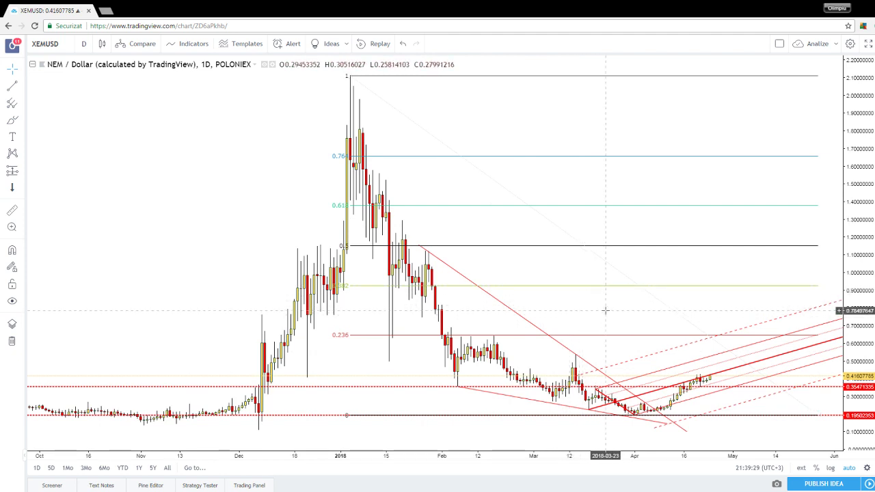
{"action": "left_click_drag", "start_coordinate": [611, 308], "coordinate": [583, 311]}
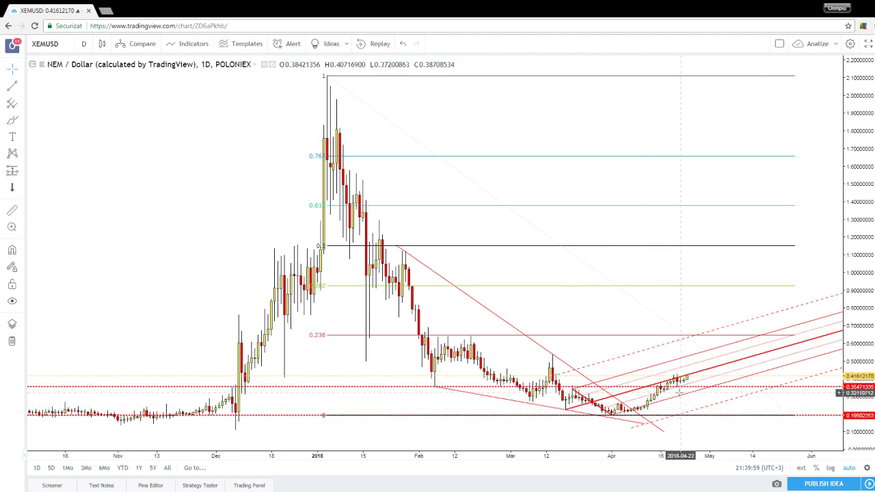
- Zoom the time axis in and out, settling on late November through June
{"action": "scroll", "coordinate": [664, 386], "scroll_direction": "up", "scroll_amount": 2}
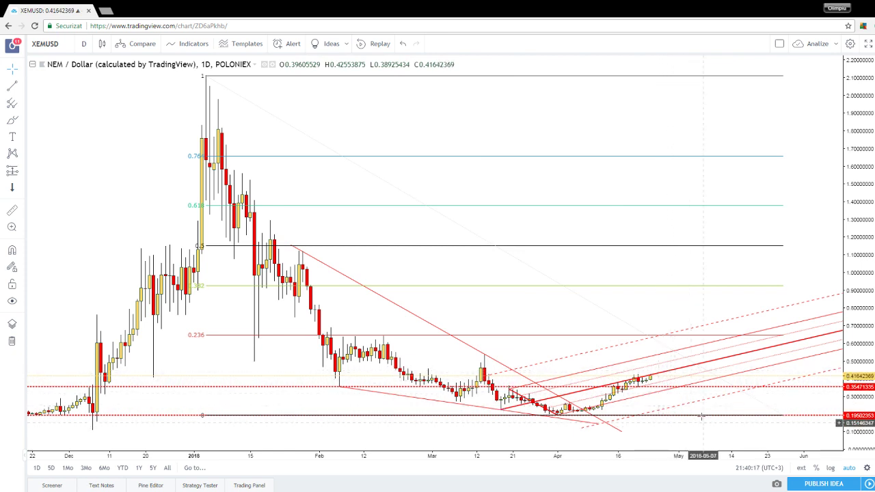
{"action": "scroll", "coordinate": [672, 418], "scroll_direction": "up", "scroll_amount": 2}
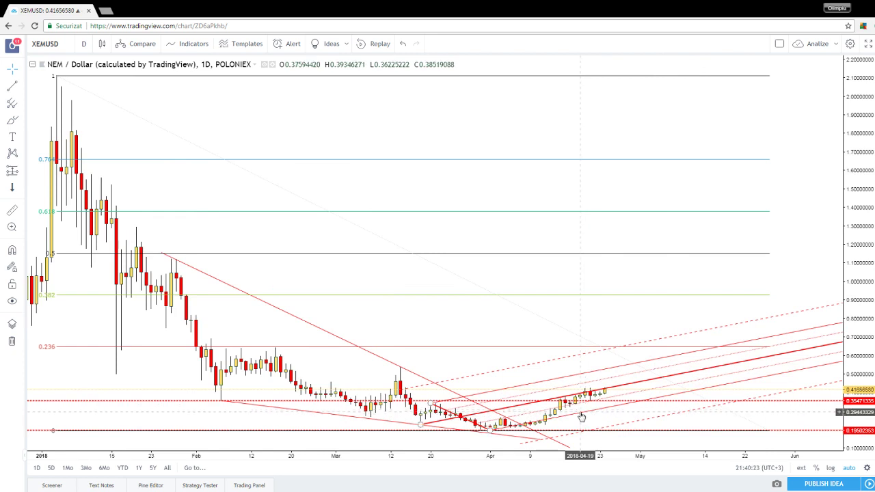
{"action": "scroll", "coordinate": [611, 300], "scroll_direction": "down", "scroll_amount": 3}
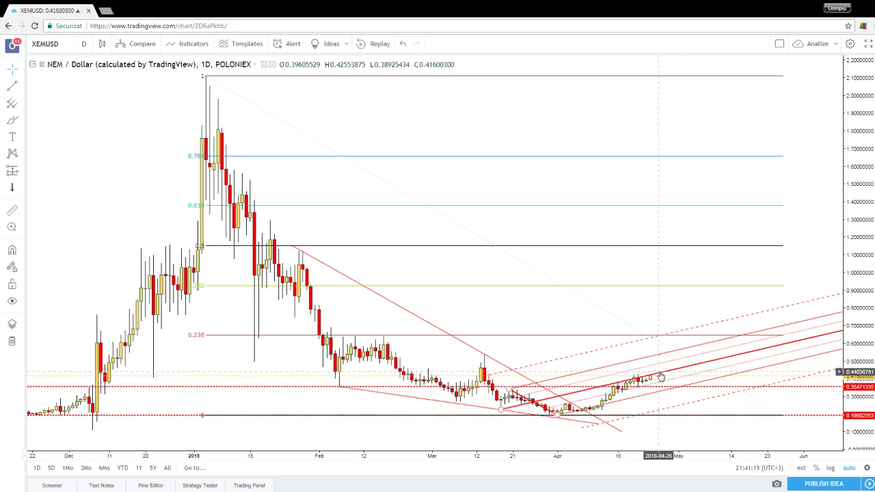
- Zoom in on February–June so the pitchfork channel and April candles fill the view
{"action": "scroll", "coordinate": [660, 376], "scroll_direction": "up", "scroll_amount": 4}
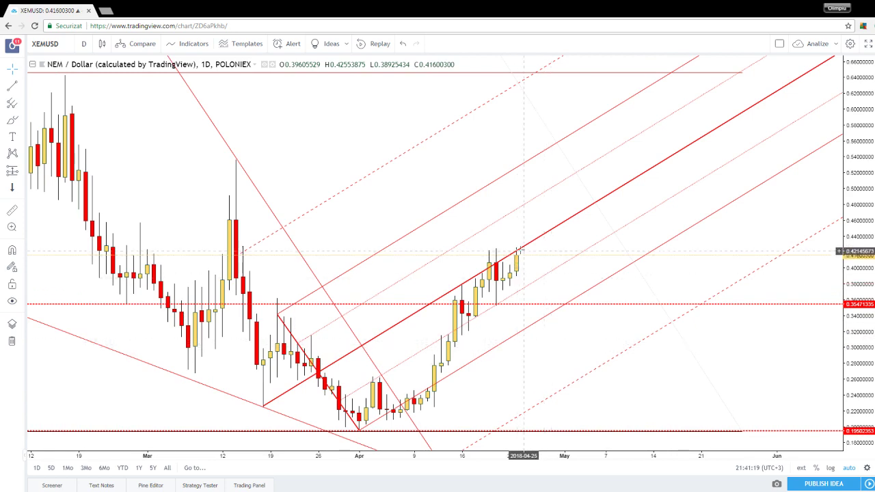
{"action": "scroll", "coordinate": [537, 260], "scroll_direction": "down", "scroll_amount": 1}
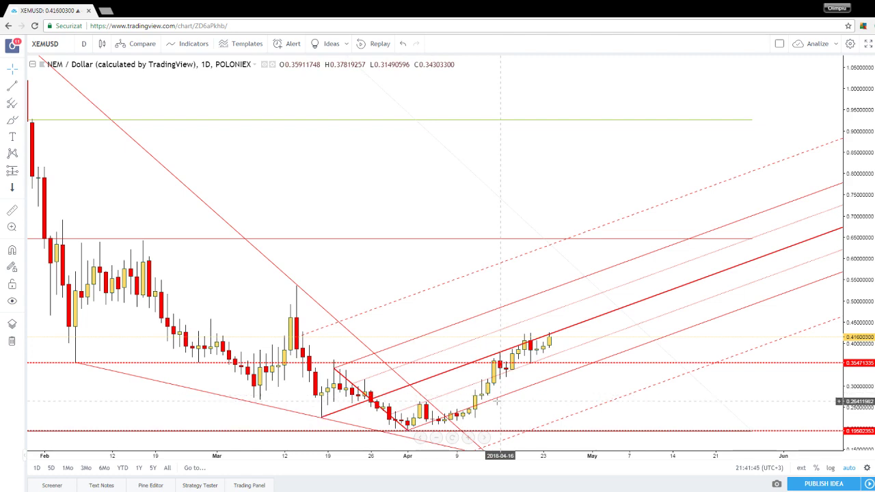
- Pan back to January and zoom out until the 0-to-1 Fibonacci levels show
{"action": "left_click_drag", "start_coordinate": [493, 406], "coordinate": [514, 393]}
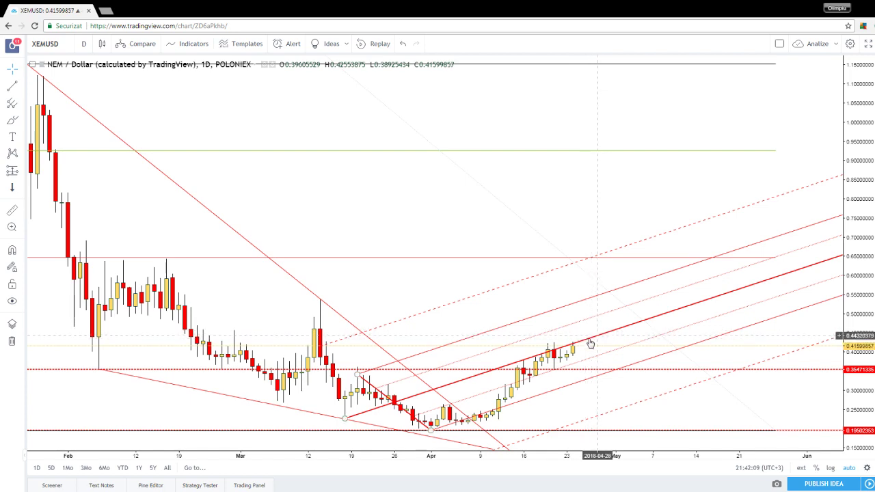
{"action": "scroll", "coordinate": [584, 333], "scroll_direction": "down", "scroll_amount": 3}
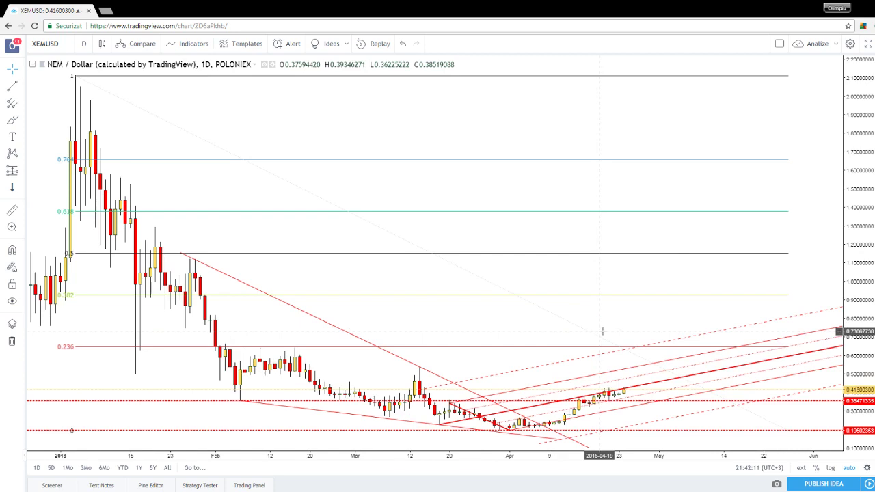
- Zoom out briefly, then zoom back in on late January to June
{"action": "scroll", "coordinate": [615, 366], "scroll_direction": "down", "scroll_amount": 1}
{"action": "scroll", "coordinate": [615, 384], "scroll_direction": "down", "scroll_amount": 1}
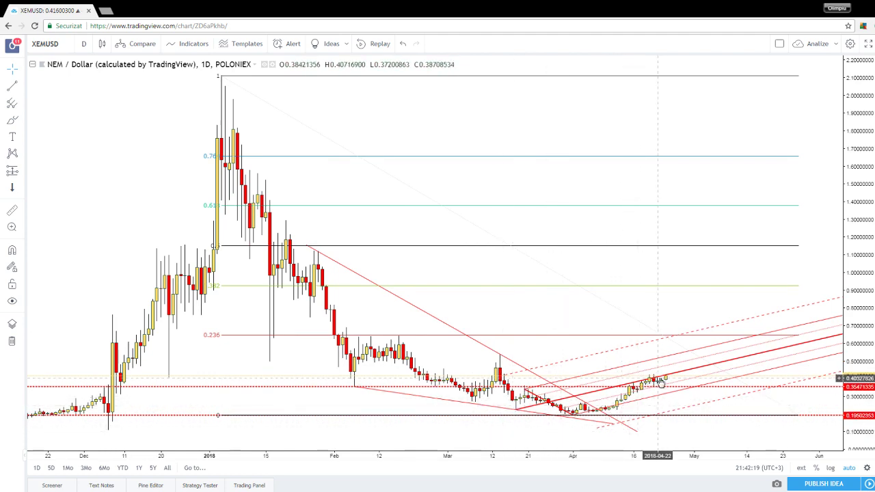
{"action": "scroll", "coordinate": [617, 386], "scroll_direction": "up", "scroll_amount": 2}
{"action": "scroll", "coordinate": [615, 379], "scroll_direction": "up", "scroll_amount": 1}
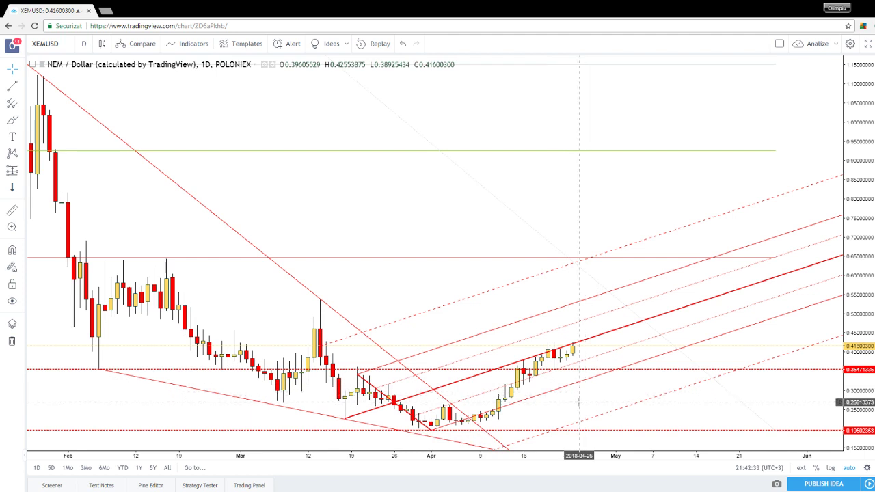
- Zoom out to late November–June, revealing the late-2017 rally beneath the Fibonacci retracement
{"action": "scroll", "coordinate": [589, 398], "scroll_direction": "down", "scroll_amount": 1}
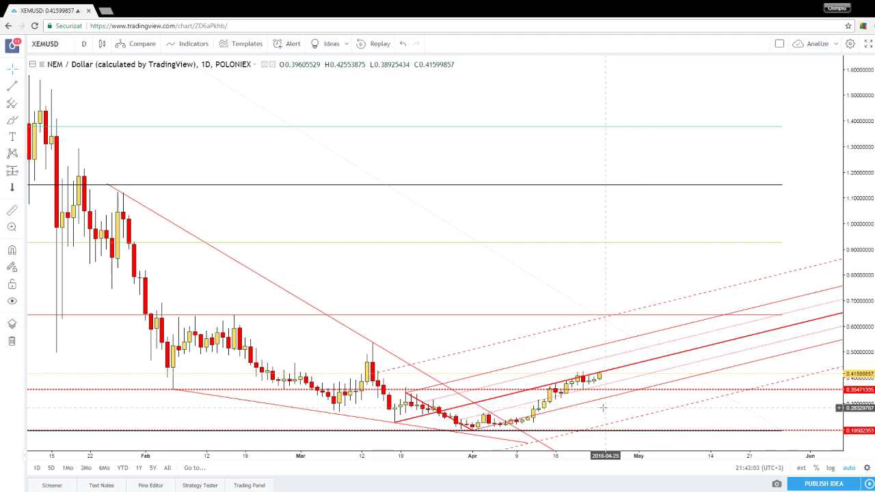
{"action": "scroll", "coordinate": [619, 414], "scroll_direction": "down", "scroll_amount": 2}
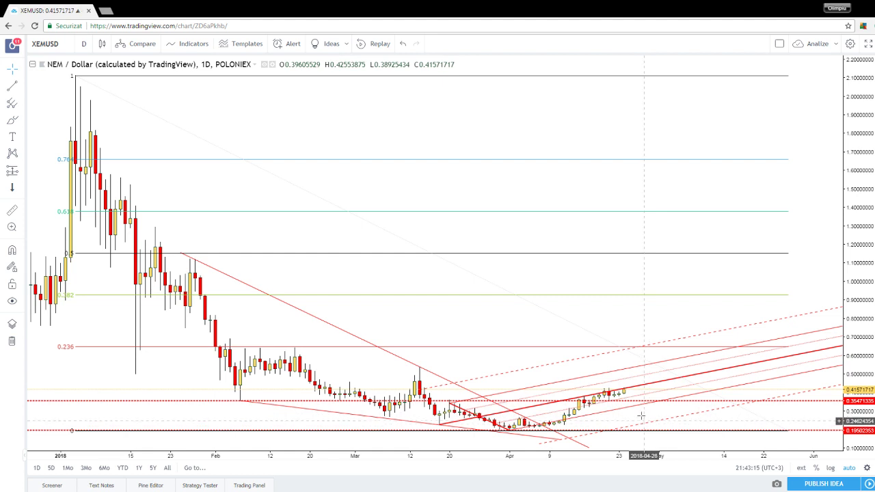
{"action": "scroll", "coordinate": [628, 411], "scroll_direction": "down", "scroll_amount": 1}
{"action": "scroll", "coordinate": [630, 413], "scroll_direction": "down", "scroll_amount": 1}
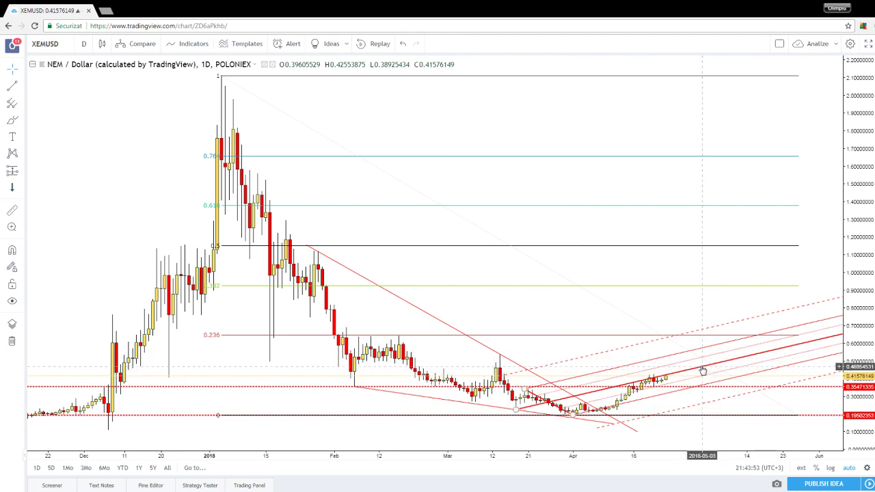
- Zoom in and out, ending on February–June around the April lows and pitchfork
{"action": "scroll", "coordinate": [615, 301], "scroll_direction": "up", "scroll_amount": 2}
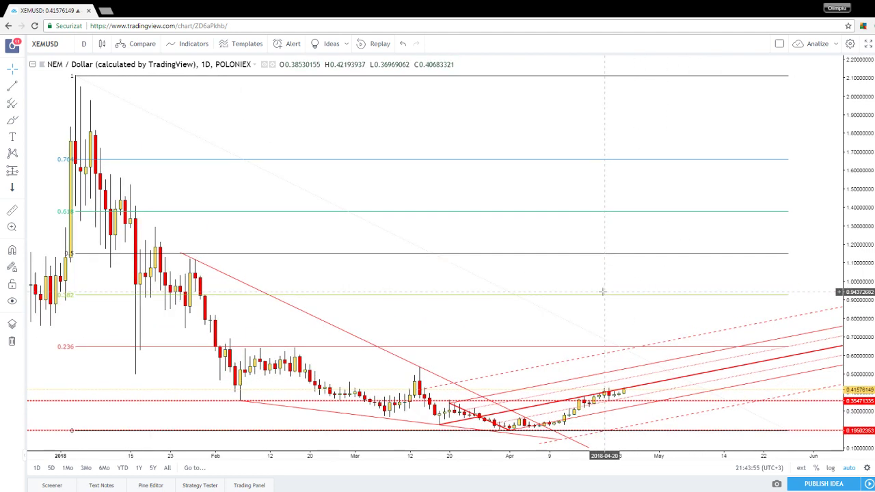
{"action": "scroll", "coordinate": [594, 321], "scroll_direction": "up", "scroll_amount": 2}
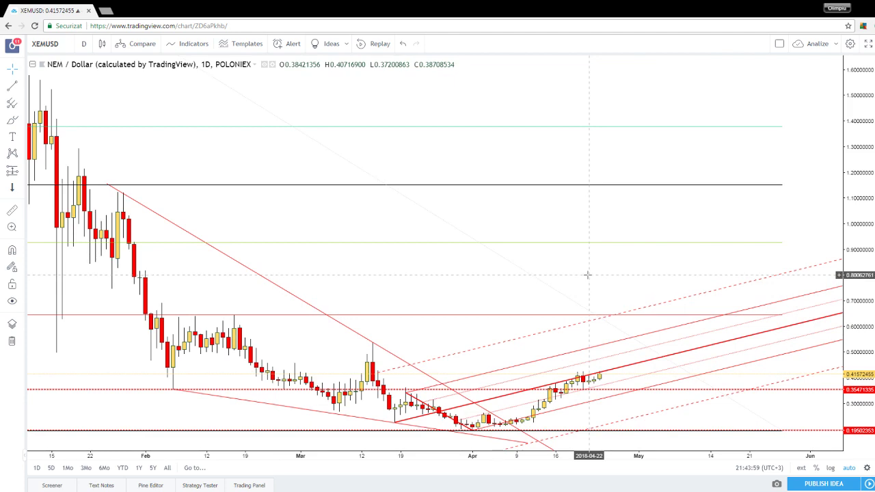
{"action": "scroll", "coordinate": [486, 287], "scroll_direction": "down", "scroll_amount": 2}
{"action": "scroll", "coordinate": [302, 196], "scroll_direction": "down", "scroll_amount": 2}
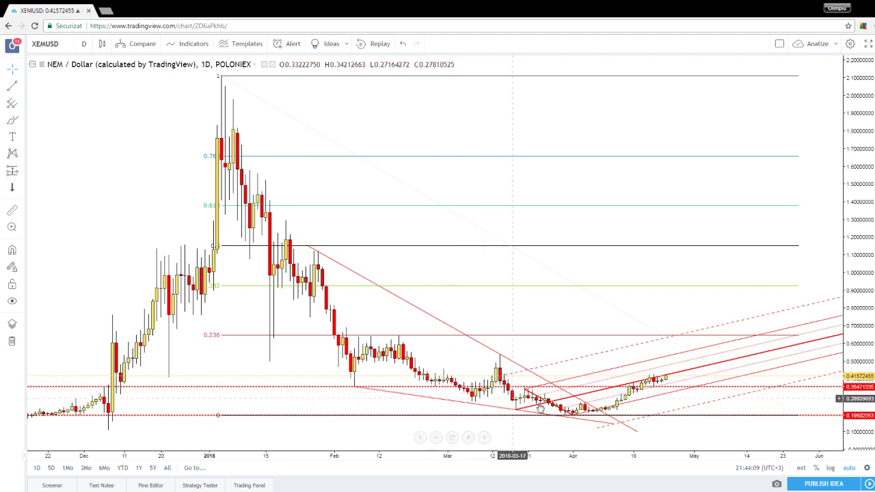
{"action": "scroll", "coordinate": [677, 414], "scroll_direction": "up", "scroll_amount": 3}
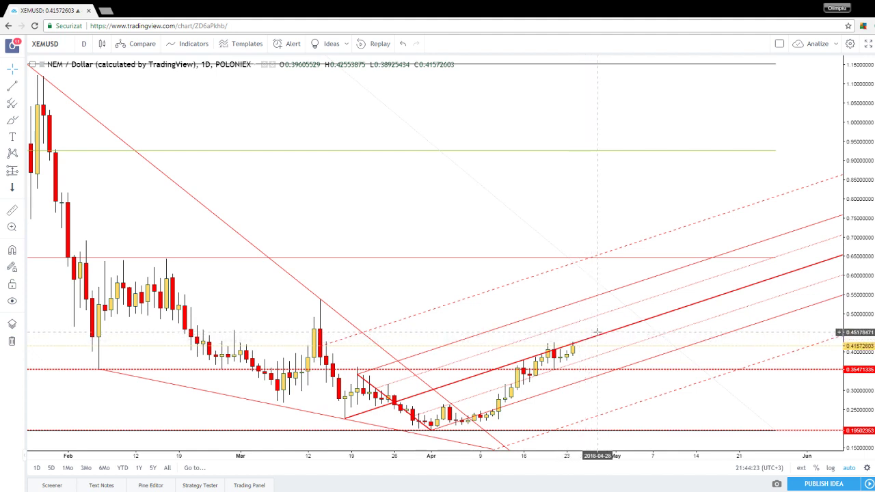
- Zoom back out to early December–June with every Fibonacci level in view
{"action": "scroll", "coordinate": [635, 340], "scroll_direction": "down", "scroll_amount": 4}
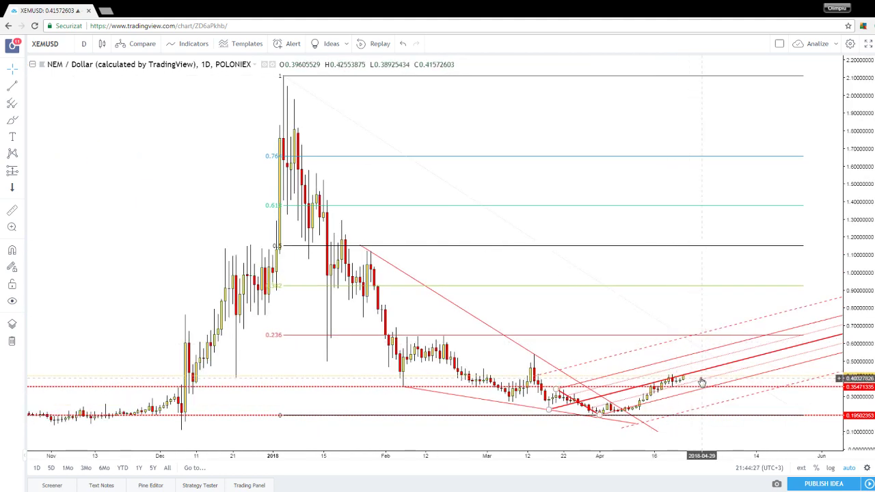
{"action": "scroll", "coordinate": [655, 364], "scroll_direction": "up", "scroll_amount": 2}
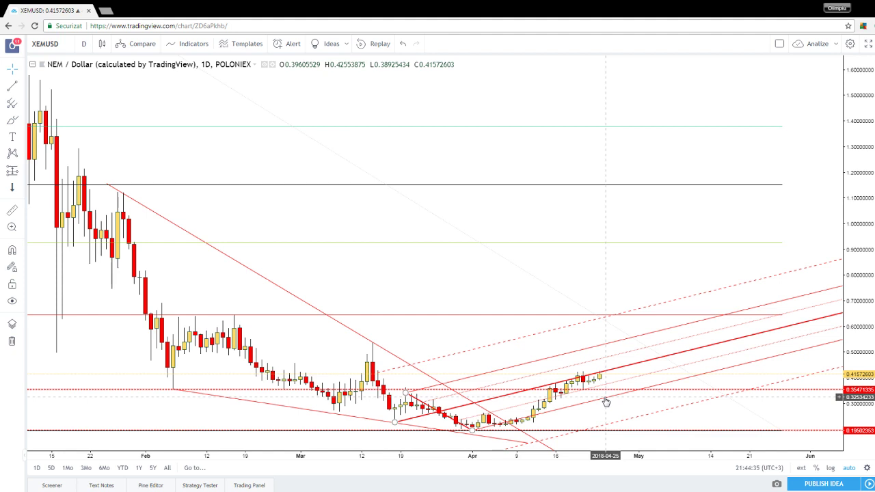
{"action": "scroll", "coordinate": [605, 403], "scroll_direction": "down", "scroll_amount": 2}
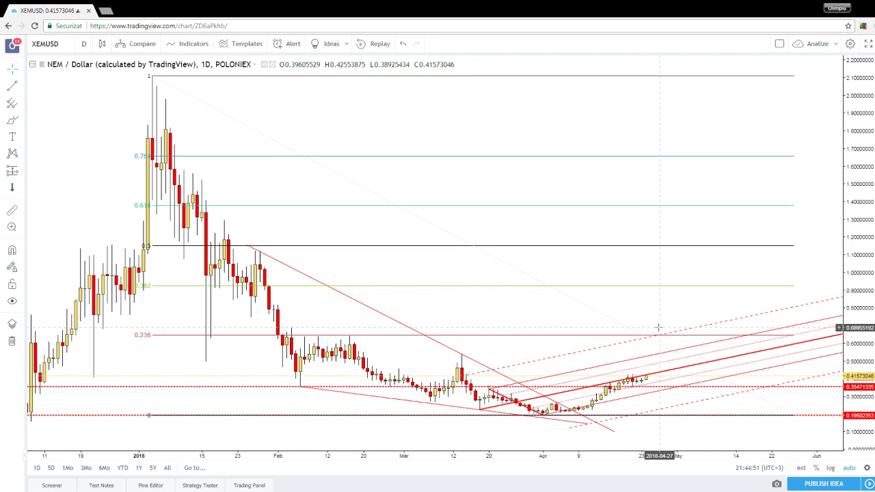
- Pan and zoom so the chart starts at January 2018, showing the 2.1-to-0.195 retracement
{"action": "scroll", "coordinate": [616, 309], "scroll_direction": "left", "scroll_amount": 2}
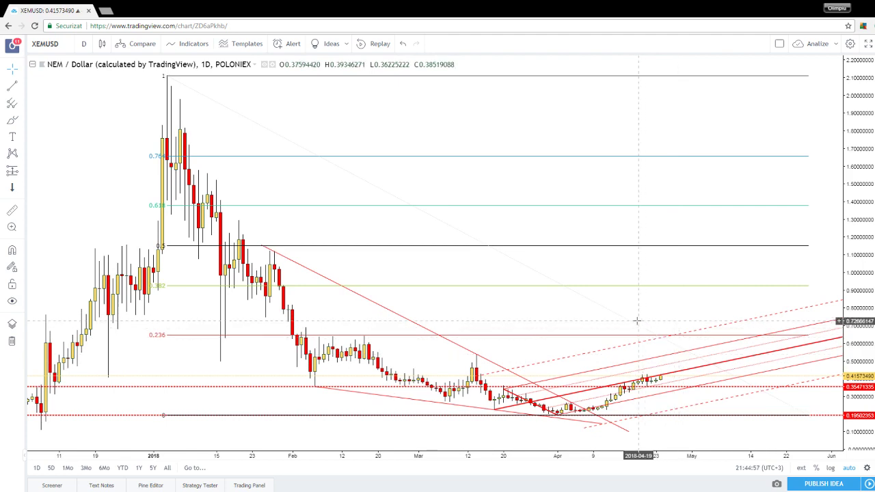
{"action": "scroll", "coordinate": [675, 319], "scroll_direction": "up", "scroll_amount": 2}
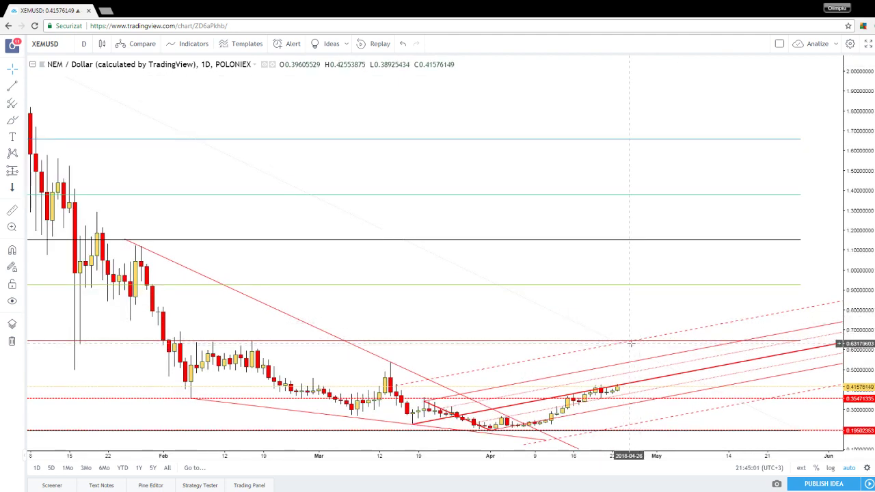
{"action": "scroll", "coordinate": [627, 327], "scroll_direction": "down", "scroll_amount": 1}
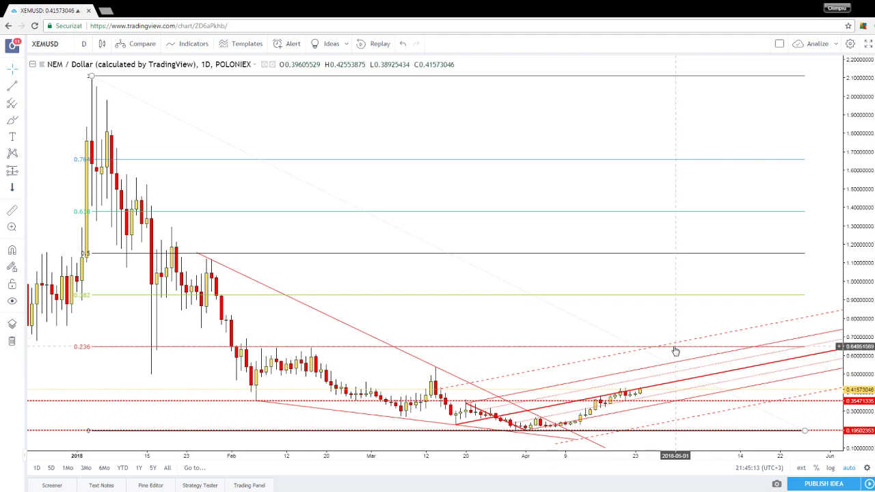
{"action": "left_click_drag", "start_coordinate": [615, 319], "coordinate": [672, 320]}
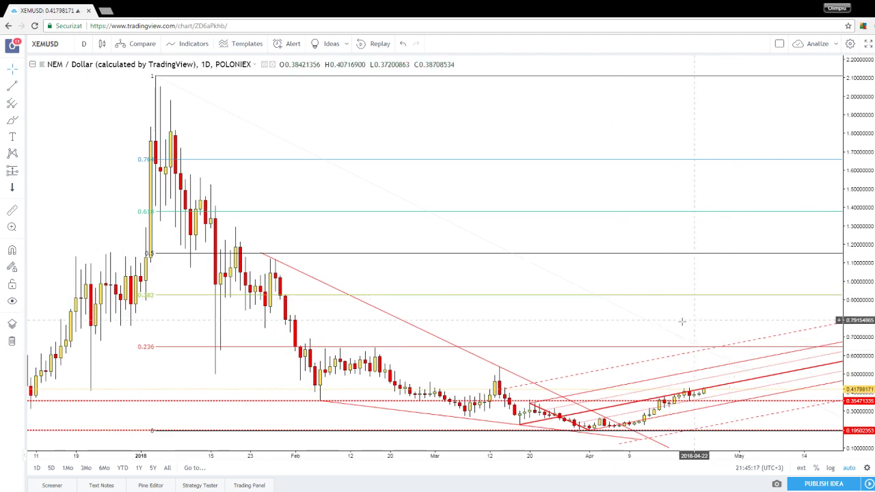
{"action": "left_click_drag", "start_coordinate": [676, 319], "coordinate": [708, 322]}
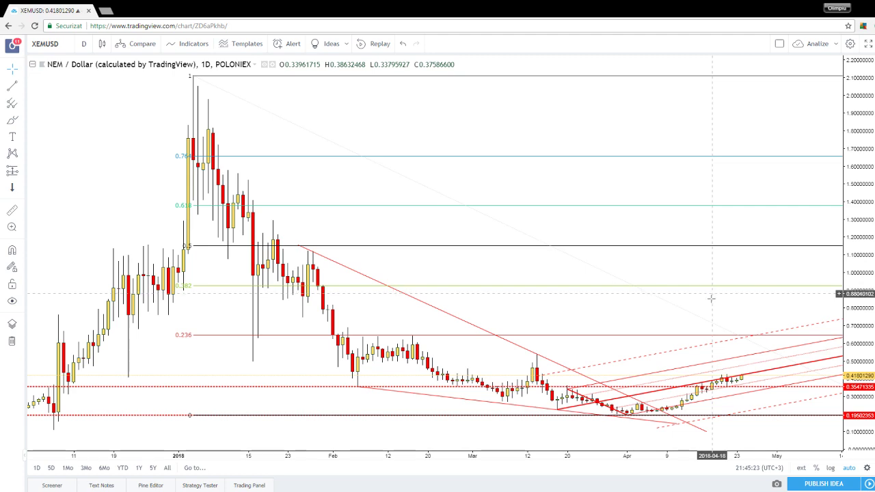
{"action": "left_click_drag", "start_coordinate": [699, 307], "coordinate": [569, 331]}
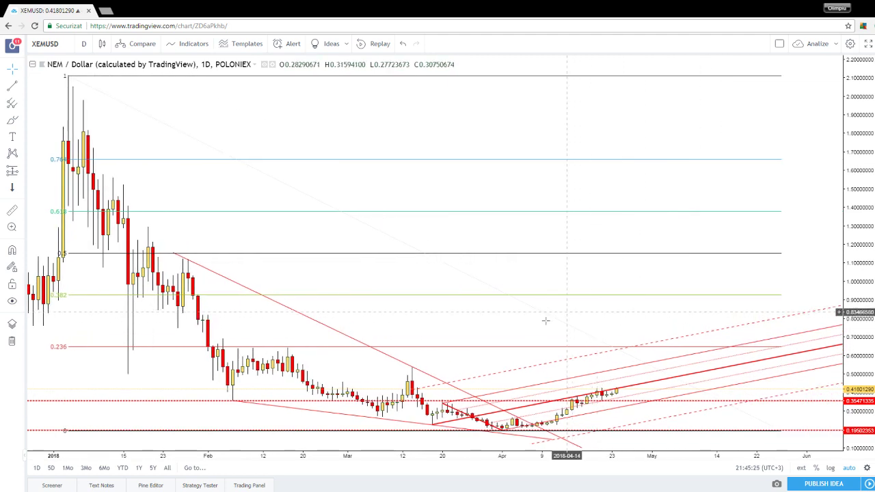